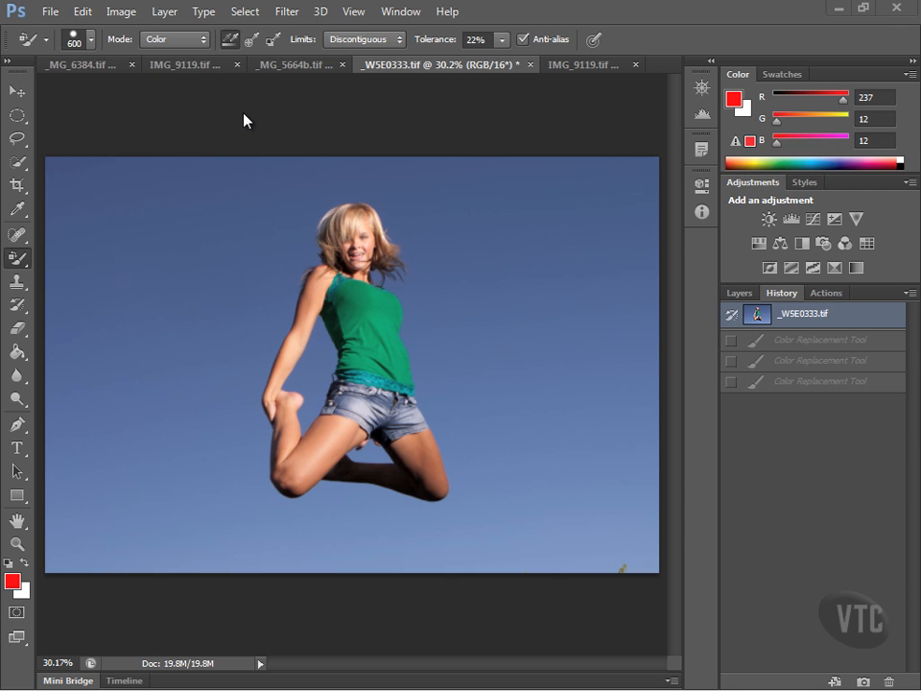
- Activate the Color Replacement Tool and reduce its brush size to 175 for work on the green top
click(18, 260)
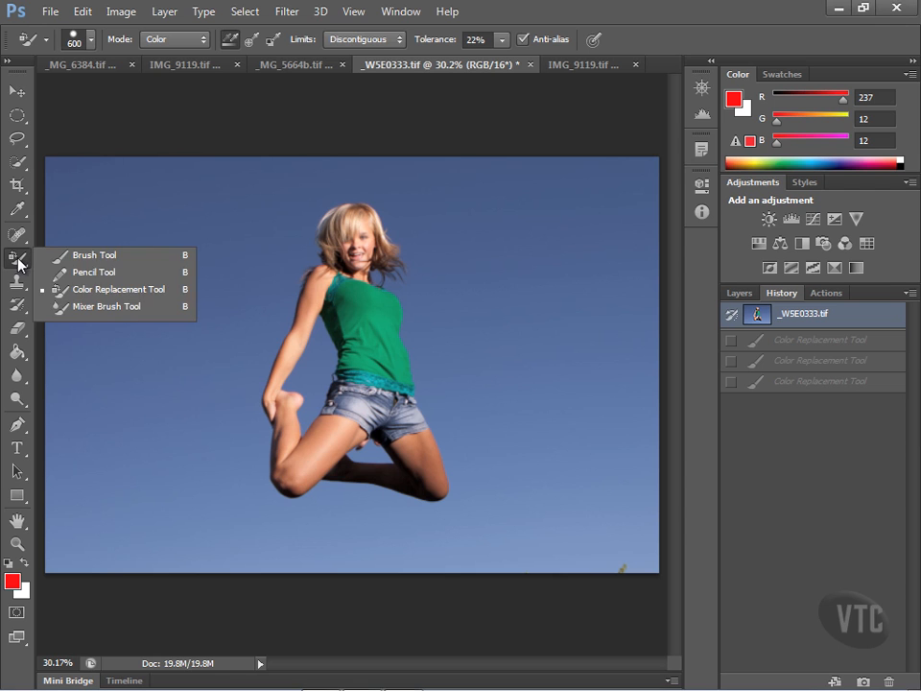
click(94, 291)
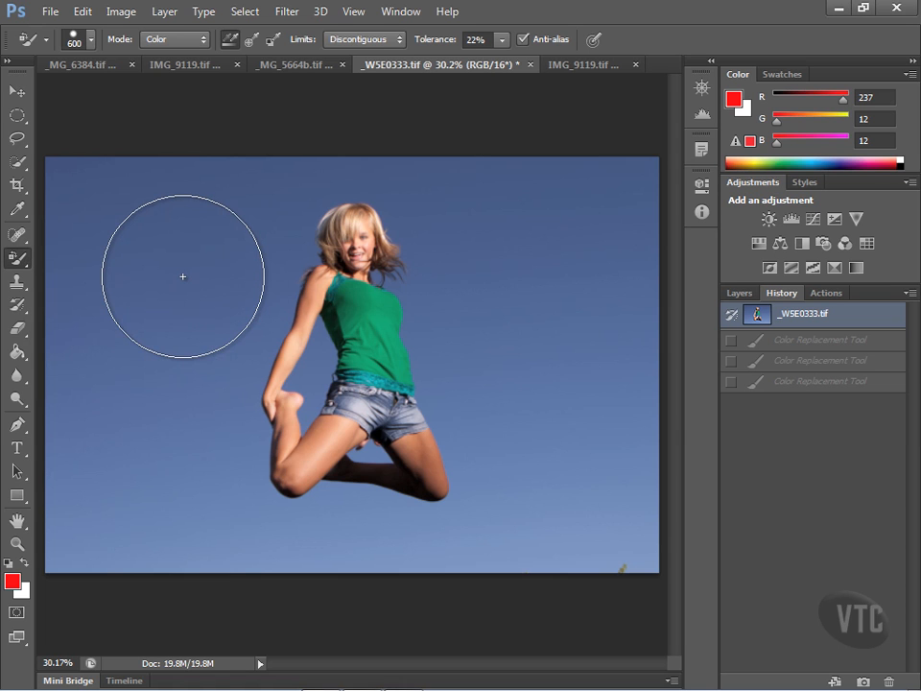
key(bracketleft)
key(bracketleft)
key(bracketleft)
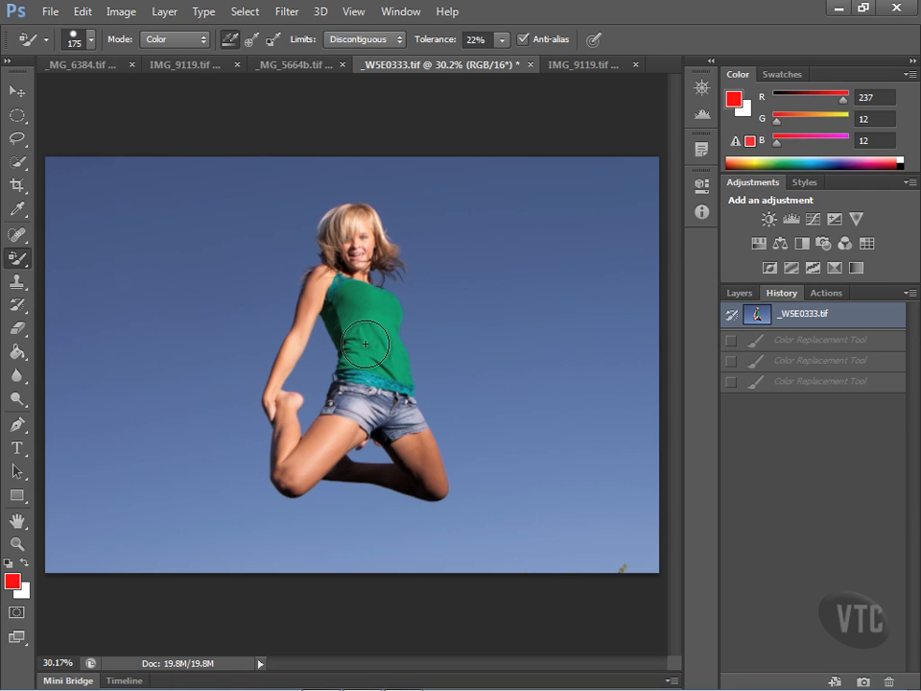
scroll(366, 344, up, 6)
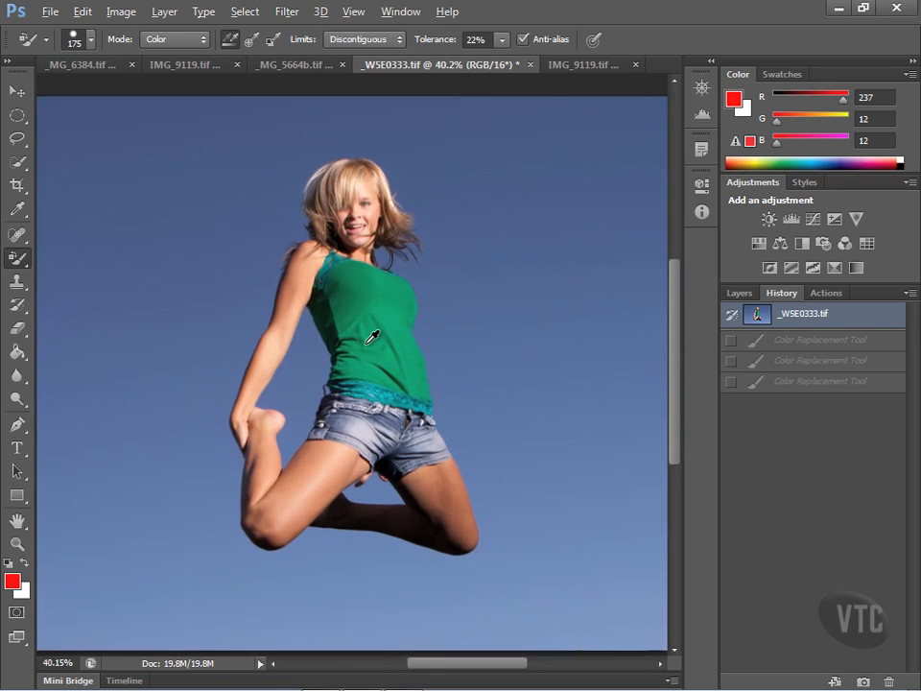
scroll(366, 343, up, 3)
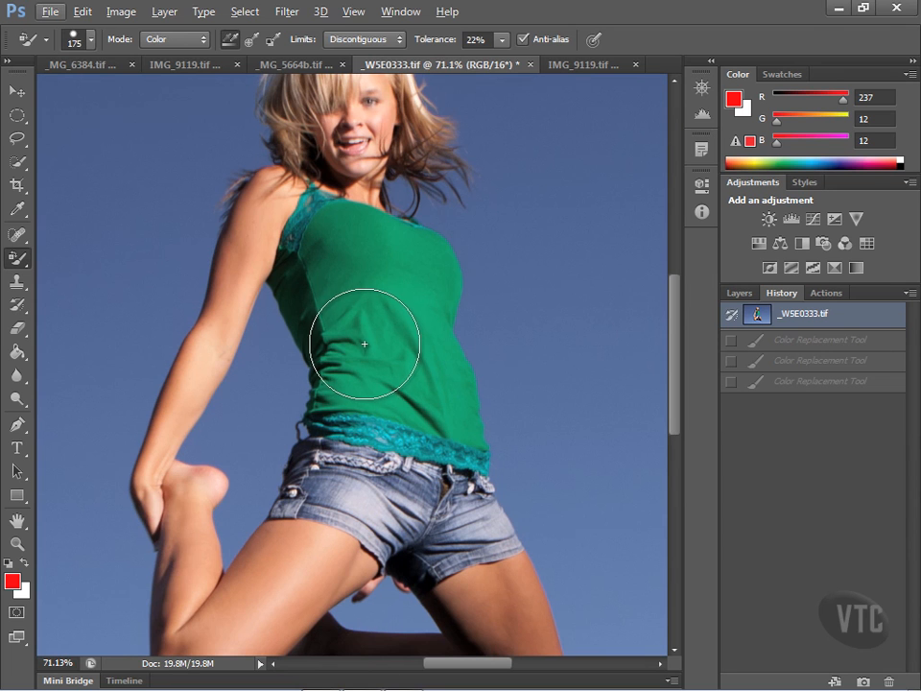
- Set the foreground color to pure red with RGB values 255, 0, 0
click(12, 581)
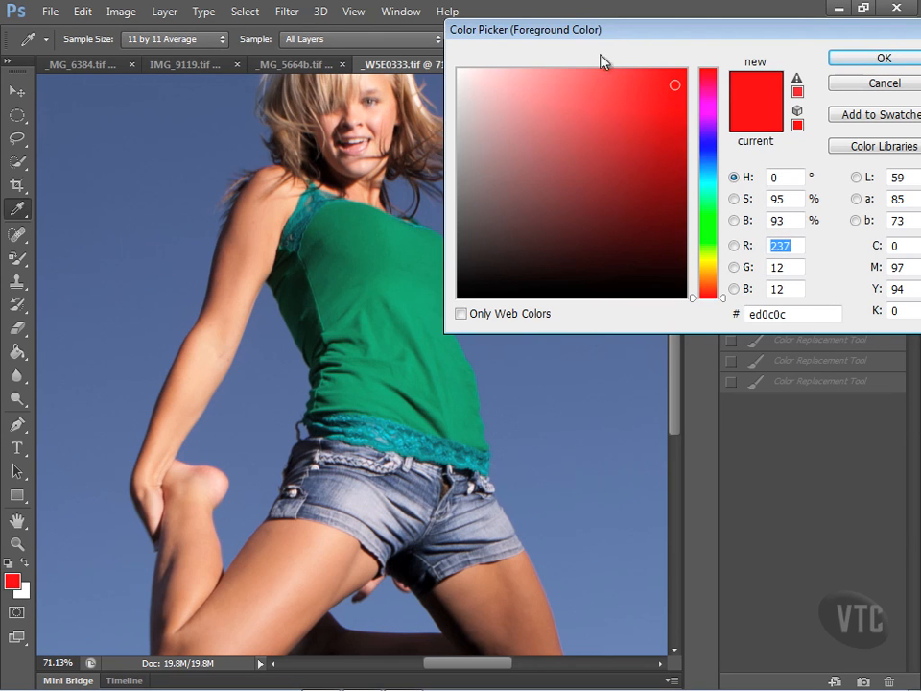
click(885, 59)
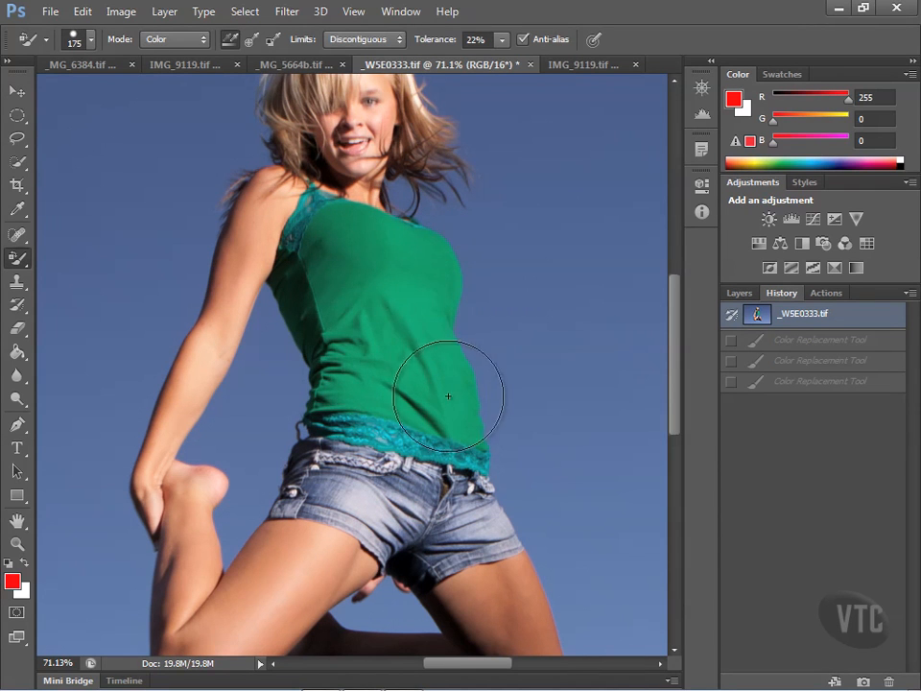
- Try recoloring the green top red with separate strokes at 22% tolerance, and revert the photo to its opening state
mouse_move(431, 265)
mouse_down()
mouse_move(428, 341)
mouse_move(468, 423)
mouse_move(457, 412)
mouse_move(425, 413)
mouse_move(432, 423)
mouse_move(409, 399)
mouse_move(320, 399)
mouse_move(357, 248)
mouse_move(377, 240)
mouse_move(346, 230)
mouse_move(328, 239)
mouse_move(328, 253)
mouse_move(390, 253)
mouse_move(371, 262)
mouse_move(378, 266)
mouse_move(378, 250)
mouse_move(375, 274)
mouse_move(376, 243)
mouse_move(378, 281)
mouse_move(353, 300)
mouse_move(302, 250)
mouse_move(312, 326)
mouse_move(351, 344)
mouse_move(349, 342)
mouse_up()
click(314, 260)
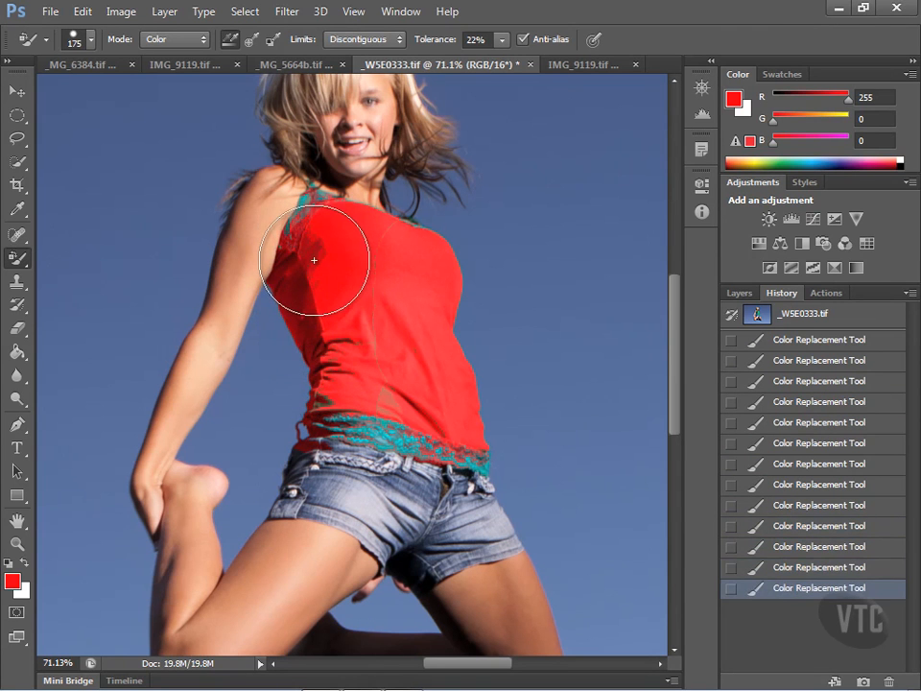
click(322, 208)
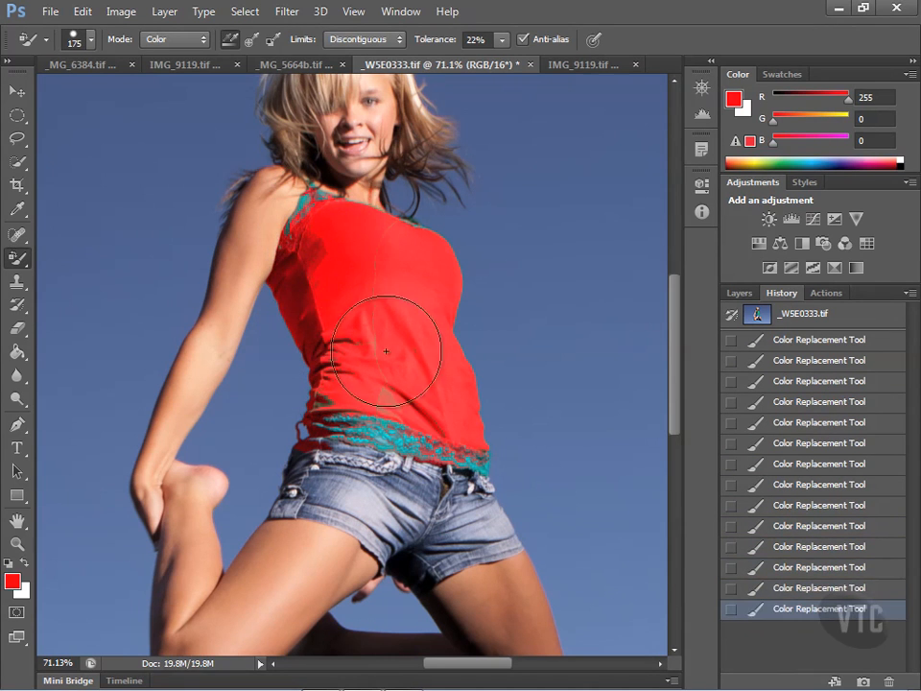
click(387, 398)
click(388, 398)
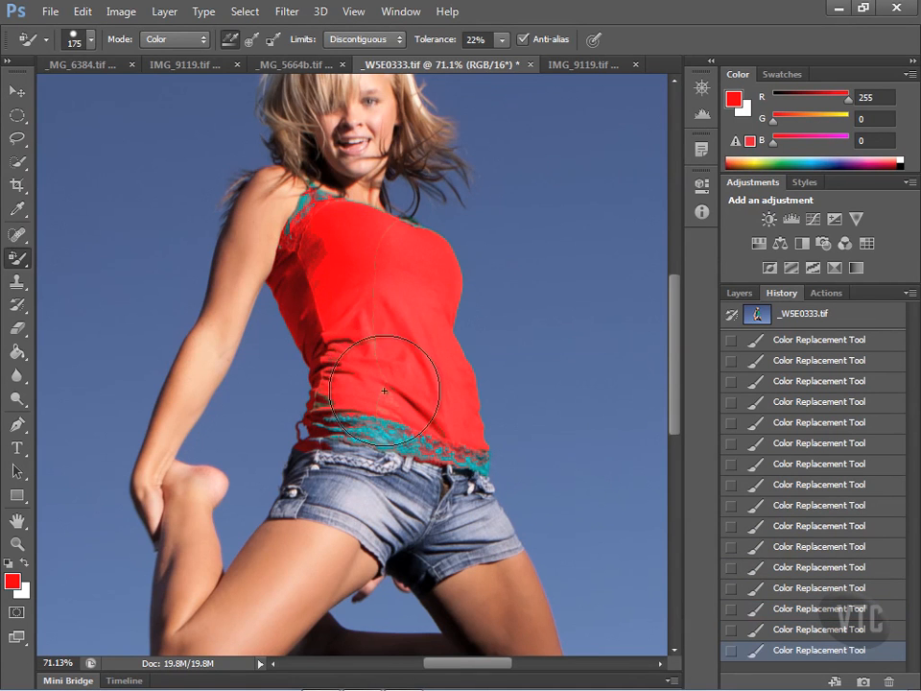
click(374, 265)
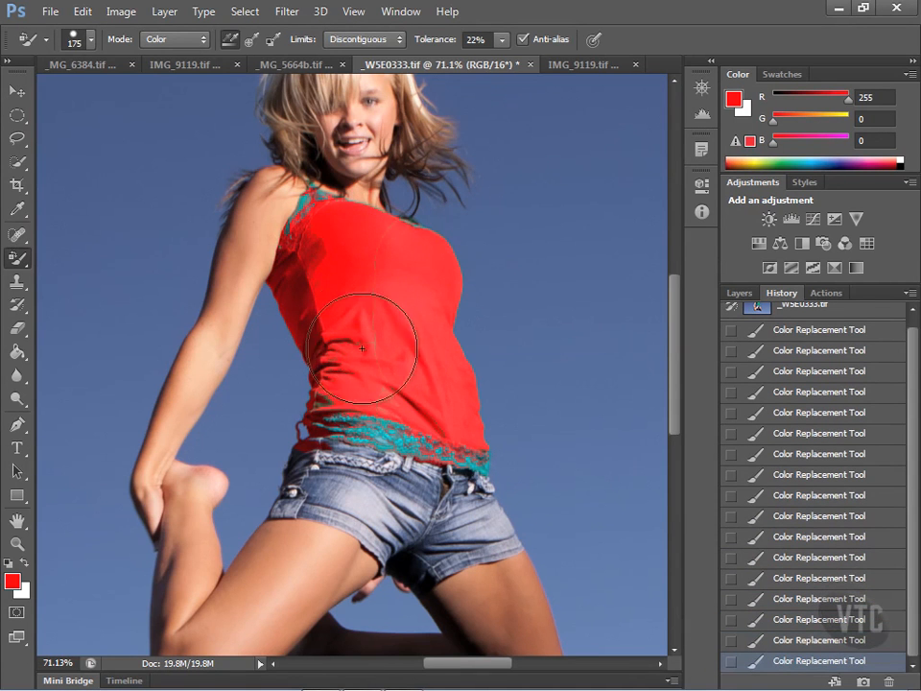
click(856, 313)
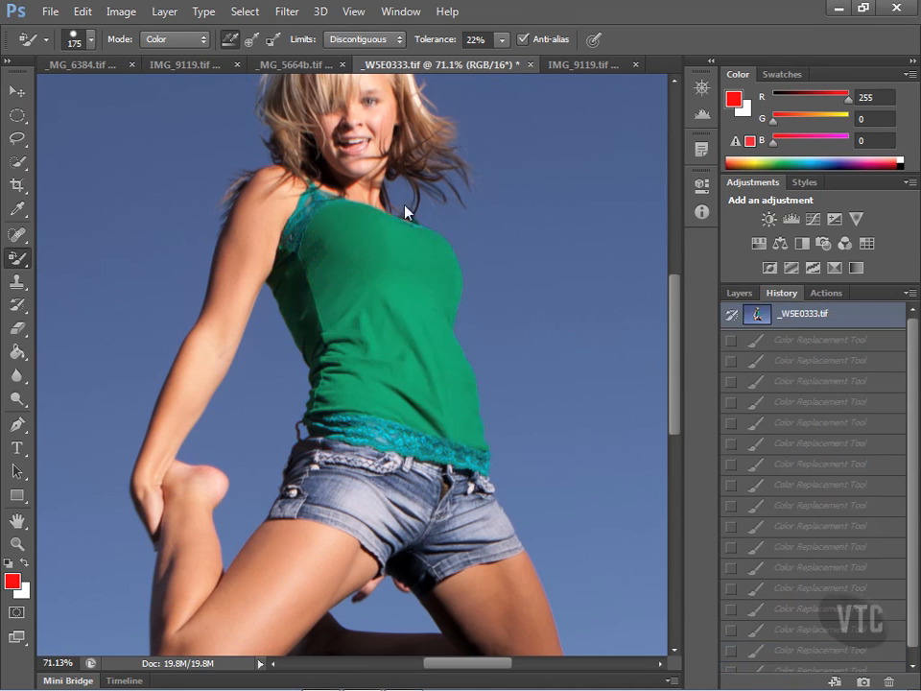
- Try recoloring the top at a tolerance of 77%, and revert the photo to its opening state
click(503, 42)
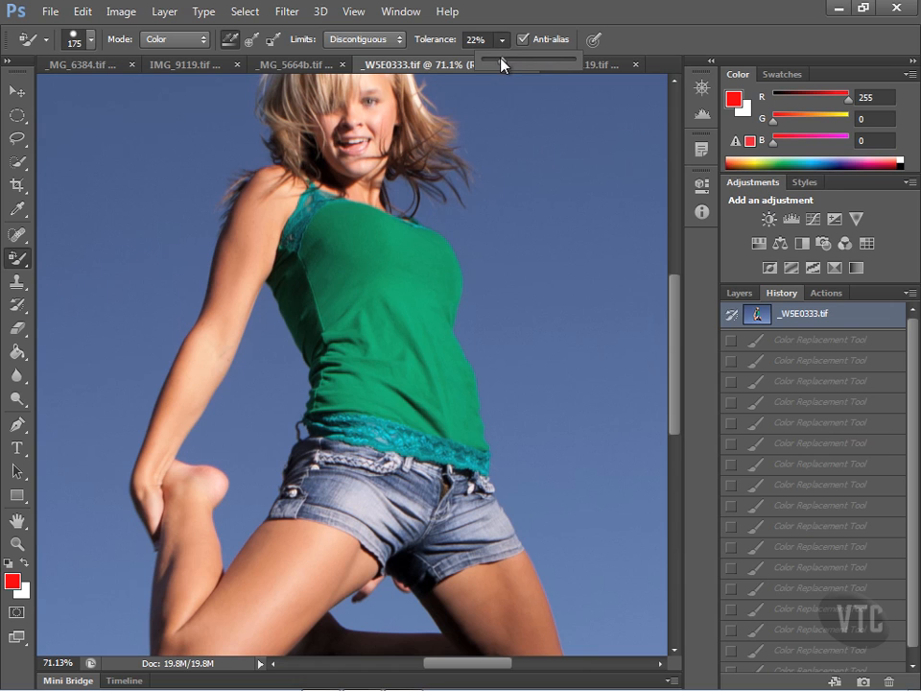
drag(502, 59, 552, 67)
drag(557, 68, 552, 64)
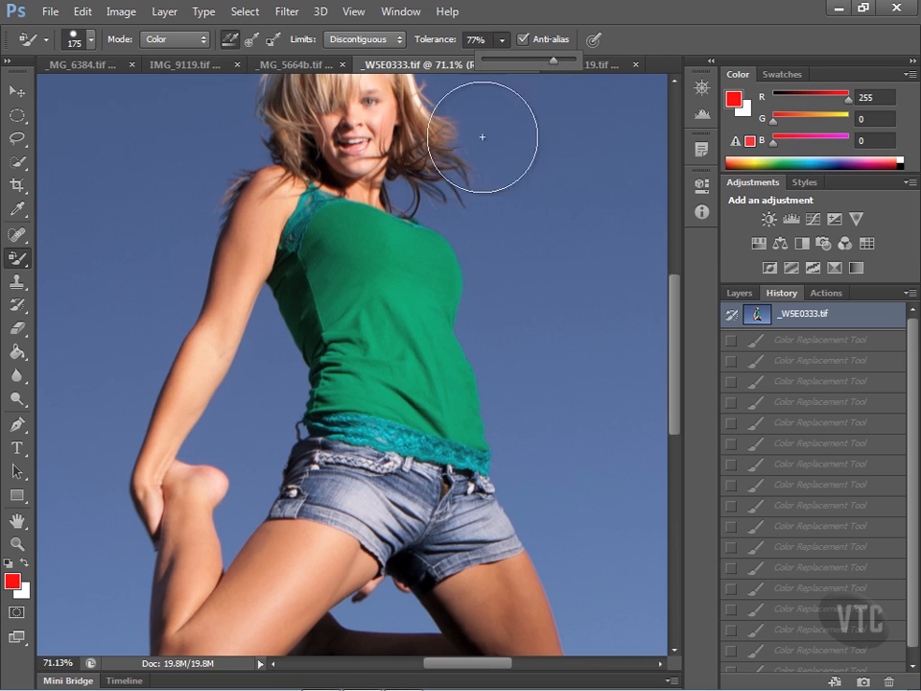
mouse_move(439, 263)
mouse_down()
mouse_move(439, 357)
mouse_move(457, 397)
mouse_move(456, 426)
mouse_move(447, 428)
mouse_move(356, 380)
mouse_move(317, 312)
mouse_move(310, 271)
mouse_move(325, 248)
mouse_move(366, 267)
mouse_up()
click(812, 320)
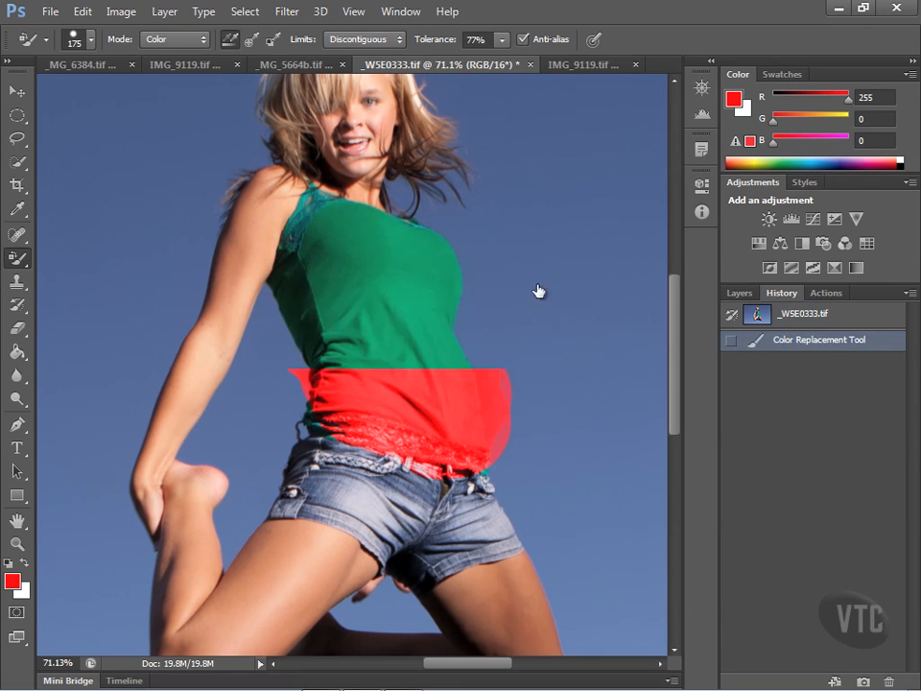
- Set the Color Replacement tolerance to 25% and paint red over the body of the green top
click(502, 40)
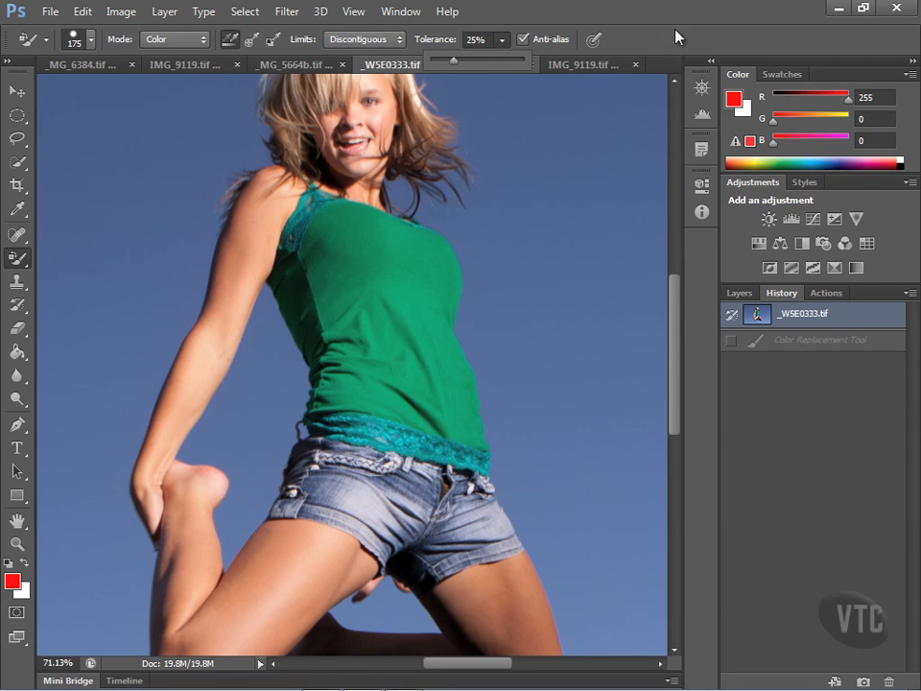
click(431, 255)
mouse_move(431, 255)
mouse_down()
mouse_move(430, 368)
mouse_move(440, 412)
mouse_move(456, 428)
mouse_move(430, 421)
mouse_move(382, 383)
mouse_move(343, 384)
mouse_move(351, 239)
mouse_move(378, 232)
mouse_move(370, 272)
mouse_move(330, 265)
mouse_move(303, 293)
mouse_move(325, 351)
mouse_move(317, 393)
mouse_move(337, 357)
mouse_move(371, 339)
mouse_move(373, 301)
mouse_up()
click(373, 262)
click(376, 288)
click(376, 268)
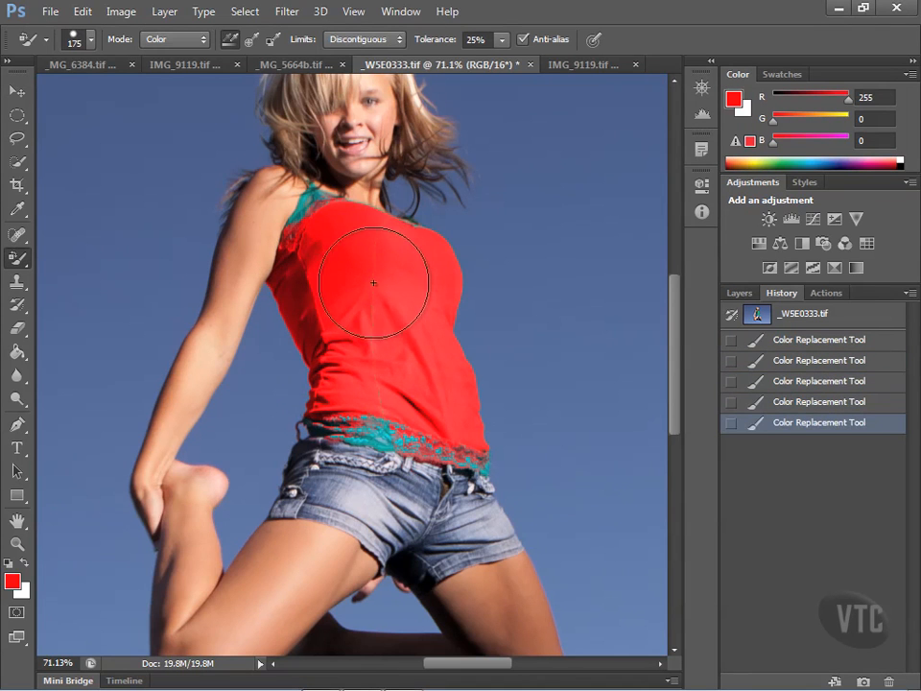
click(373, 248)
- Try to cover the thin leftover line down the middle of the top with single dabs, and restore the photo's opening state
scroll(373, 248, up, 8)
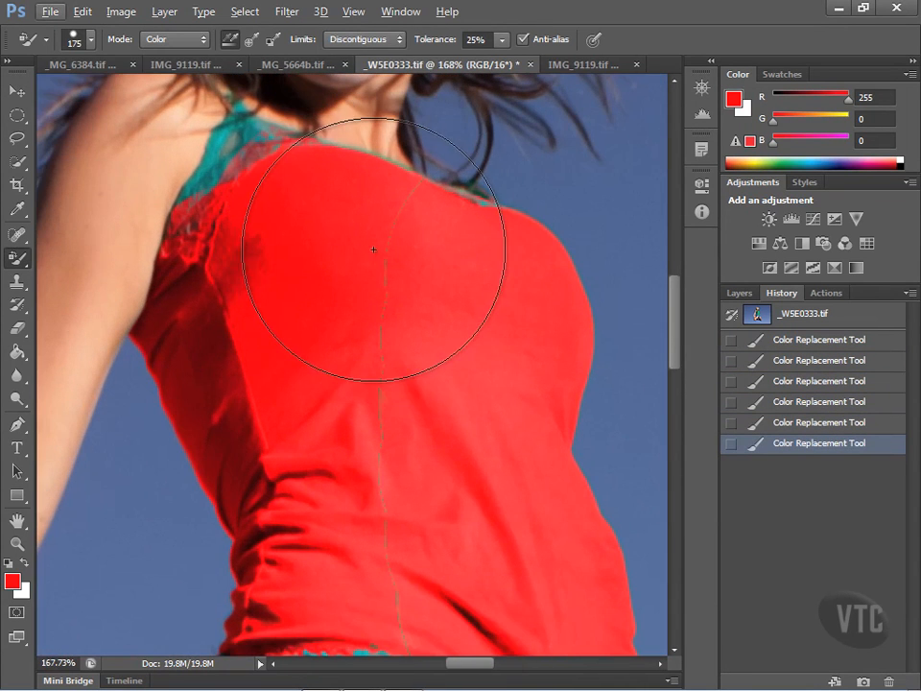
click(385, 276)
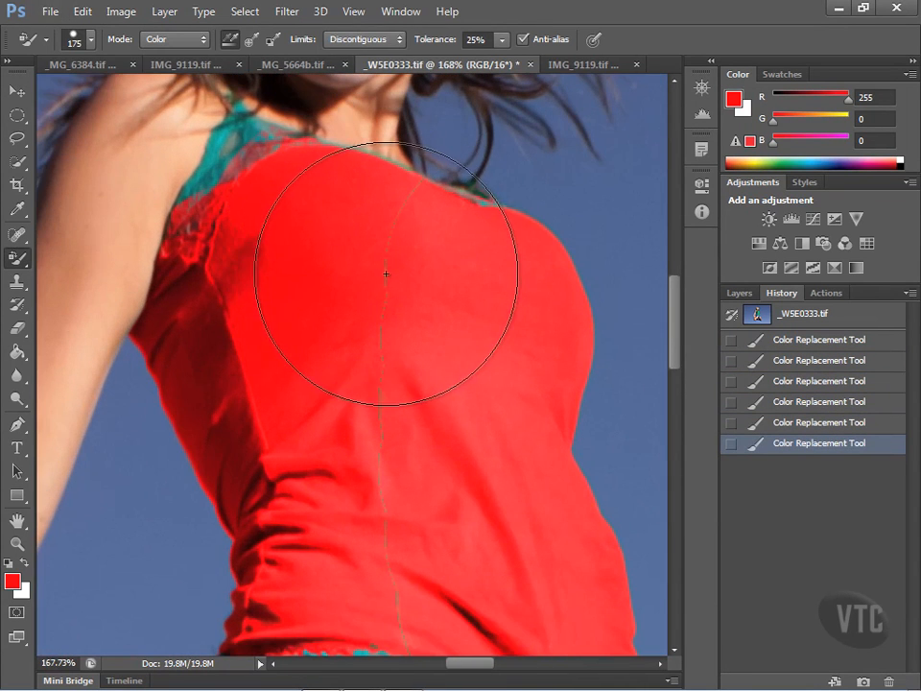
click(386, 273)
click(384, 264)
click(385, 264)
click(385, 263)
click(385, 263)
click(385, 263)
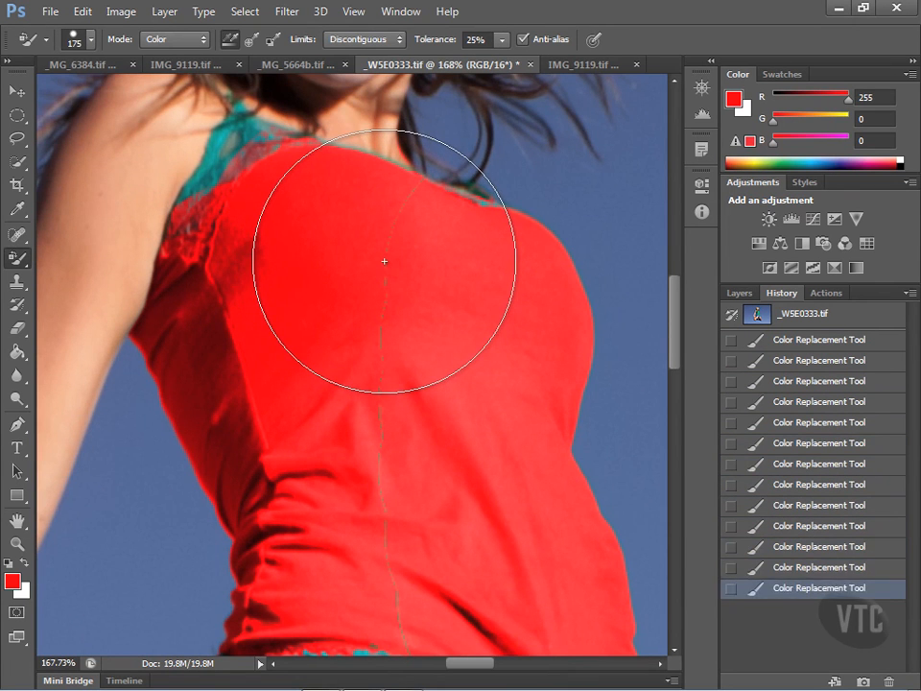
click(385, 263)
click(390, 233)
click(394, 220)
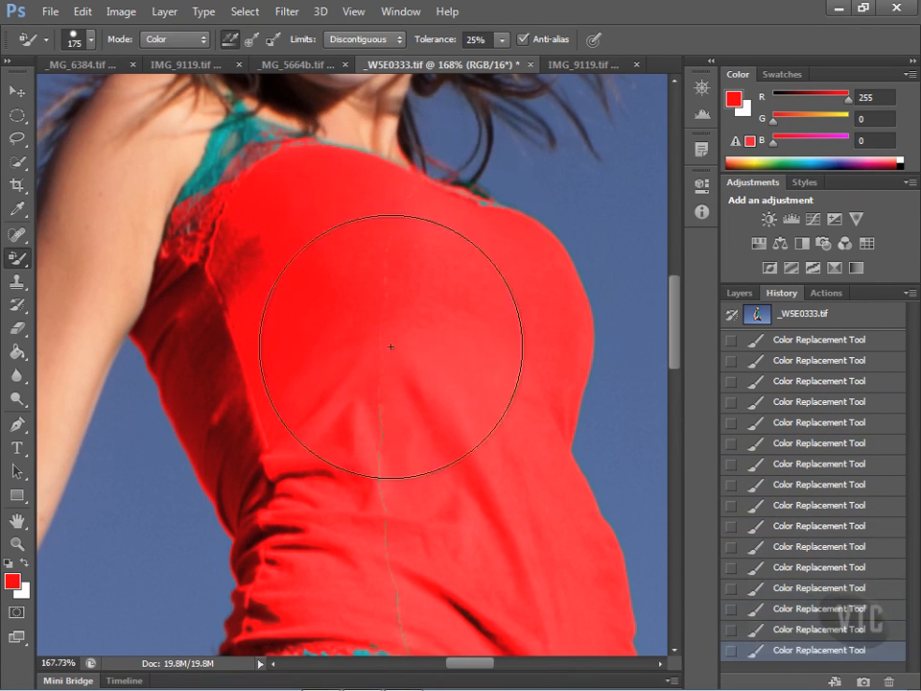
click(377, 441)
click(379, 419)
click(387, 487)
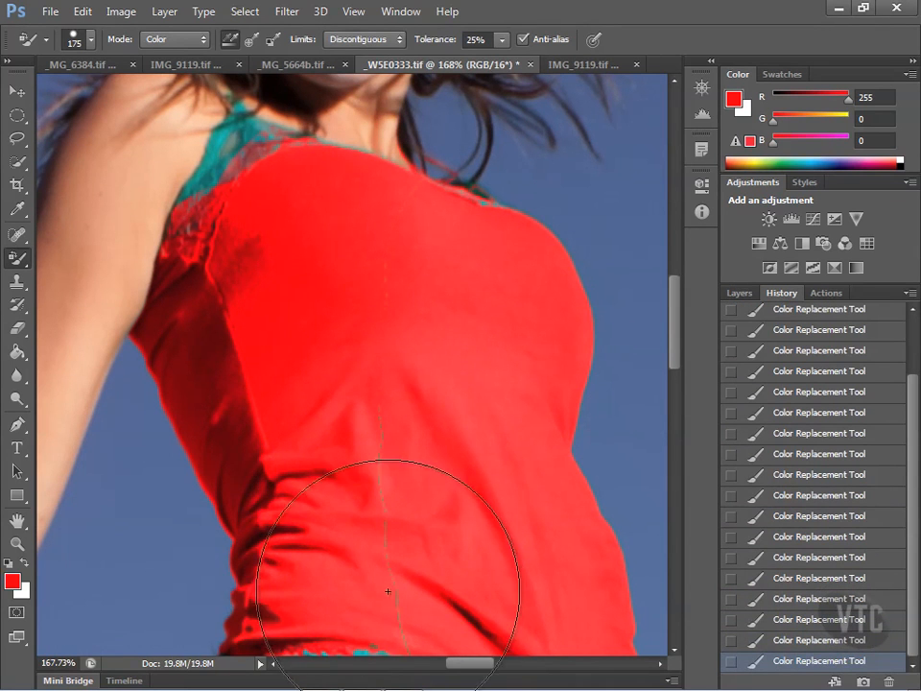
drag(913, 457, 913, 397)
click(863, 314)
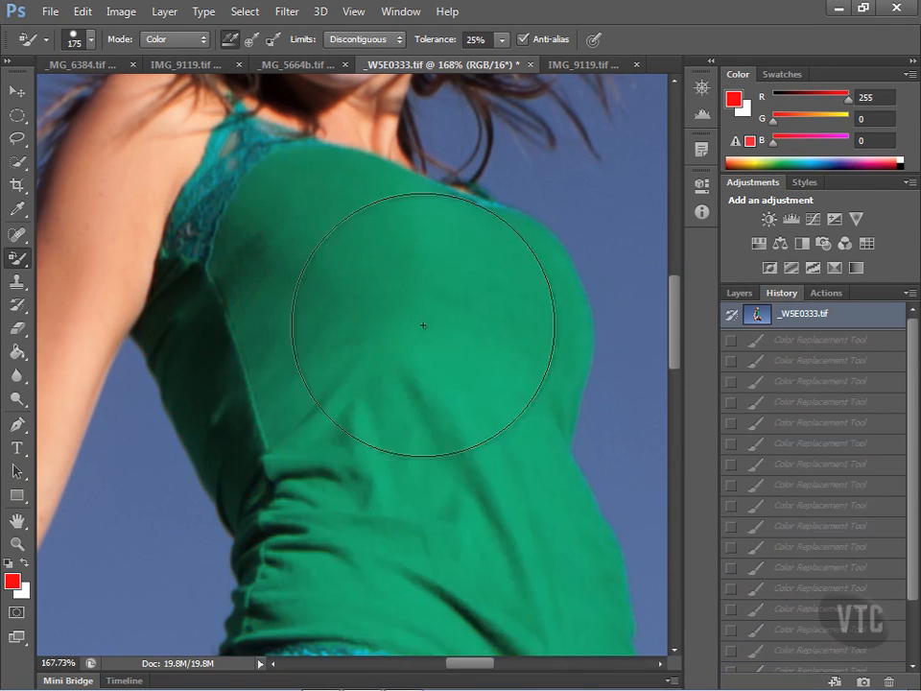
- Paint the green top red with long continuous strokes, including the folds and shadows along its side
mouse_move(405, 261)
mouse_down()
mouse_move(394, 317)
mouse_move(466, 536)
mouse_move(506, 583)
mouse_move(568, 594)
mouse_move(576, 562)
mouse_move(549, 278)
mouse_move(280, 181)
mouse_move(241, 271)
mouse_move(227, 370)
mouse_move(255, 430)
mouse_move(268, 433)
mouse_move(272, 413)
mouse_move(288, 501)
mouse_move(344, 610)
mouse_up()
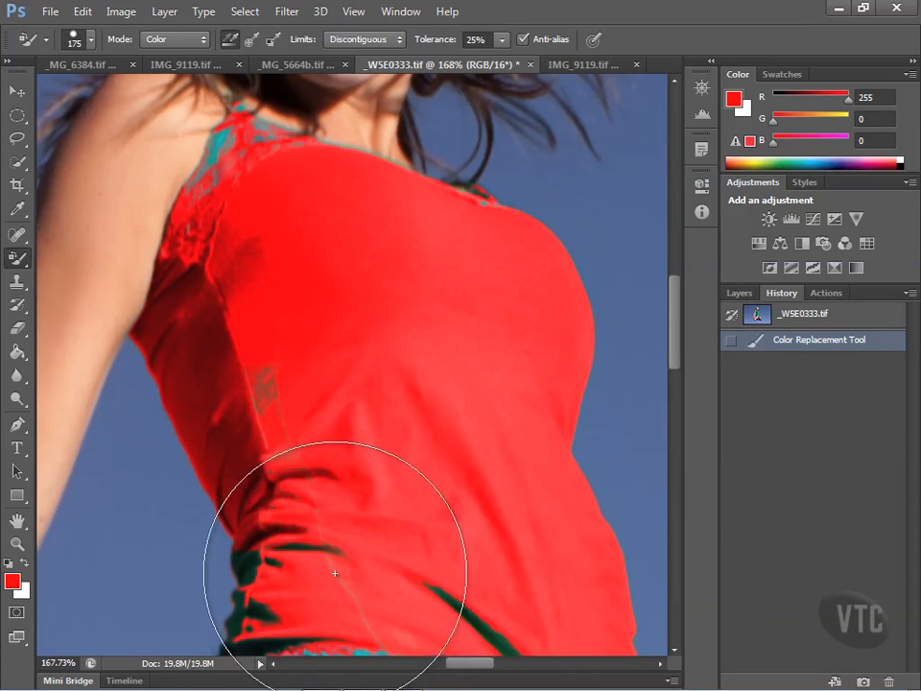
mouse_move(273, 356)
mouse_down()
mouse_move(264, 403)
mouse_move(267, 364)
mouse_up()
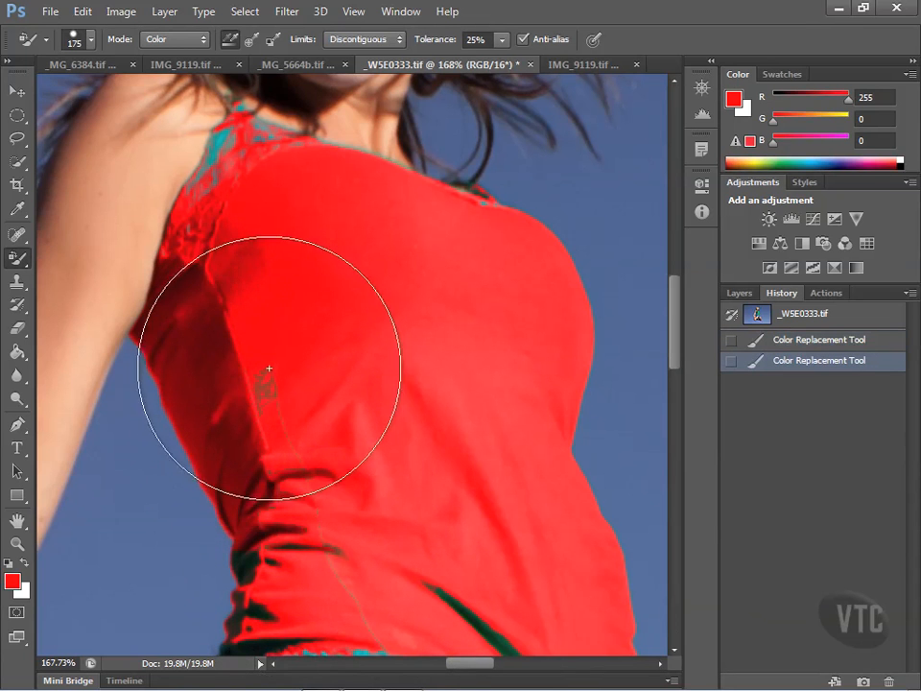
mouse_move(249, 578)
mouse_down()
mouse_move(517, 620)
mouse_move(491, 605)
mouse_move(432, 496)
mouse_move(363, 298)
mouse_move(278, 210)
mouse_move(303, 239)
mouse_up()
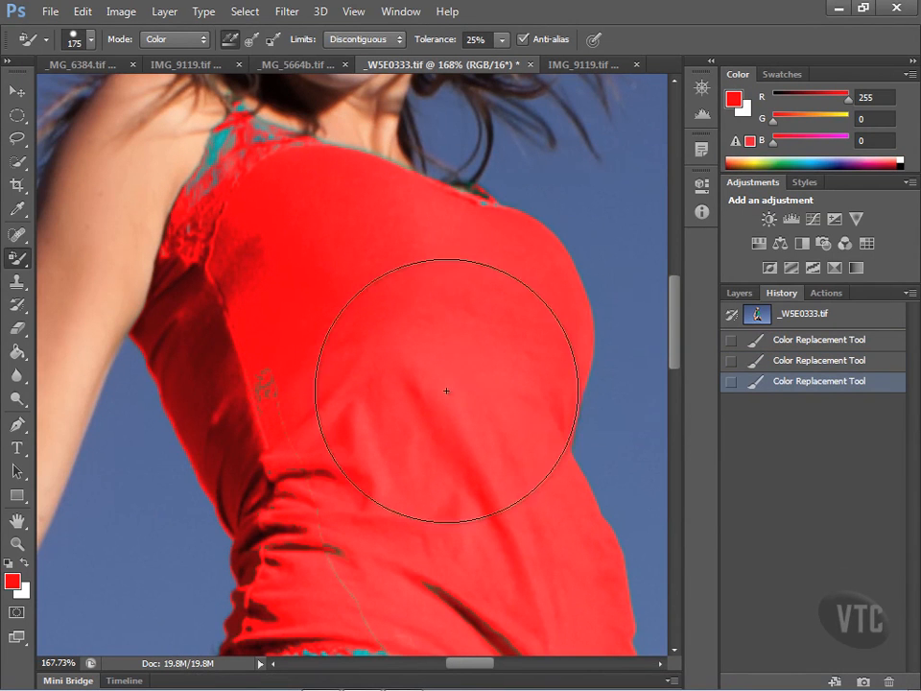
- Compare the original photo with the latest recolored version of the top through the history states
scroll(466, 365, down, 5)
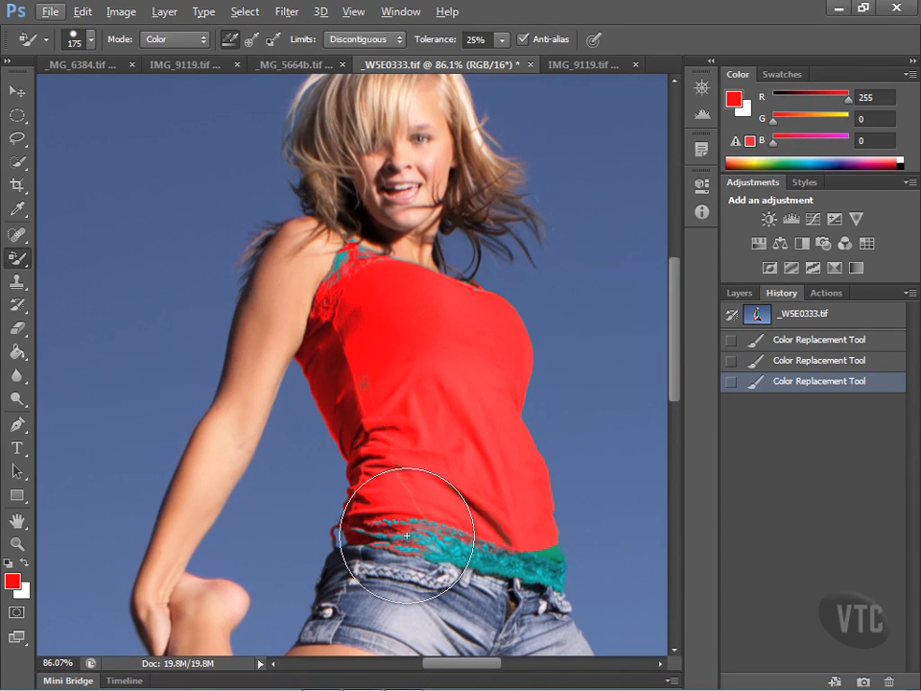
click(812, 320)
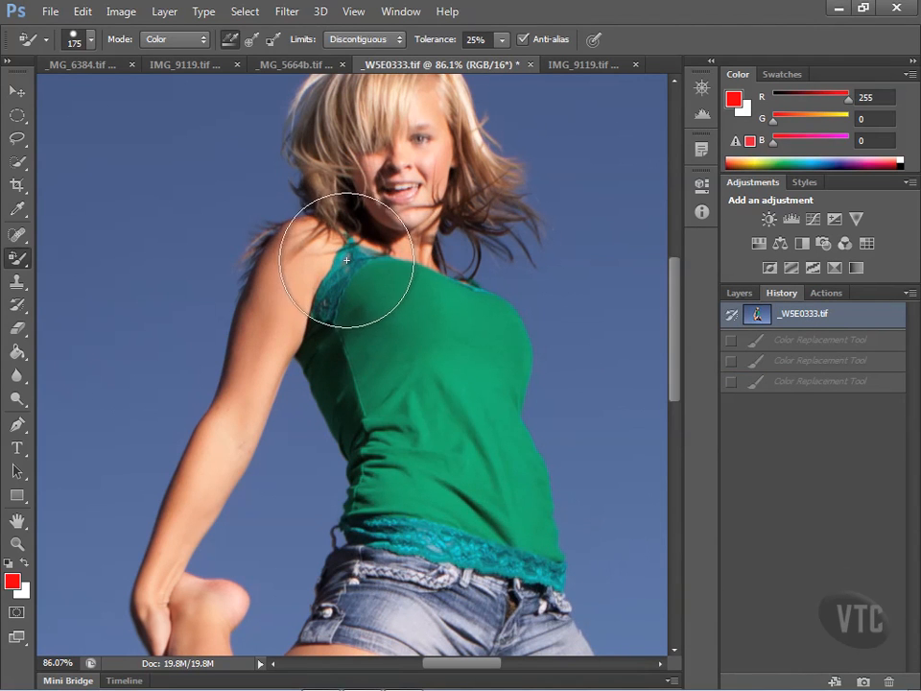
click(794, 383)
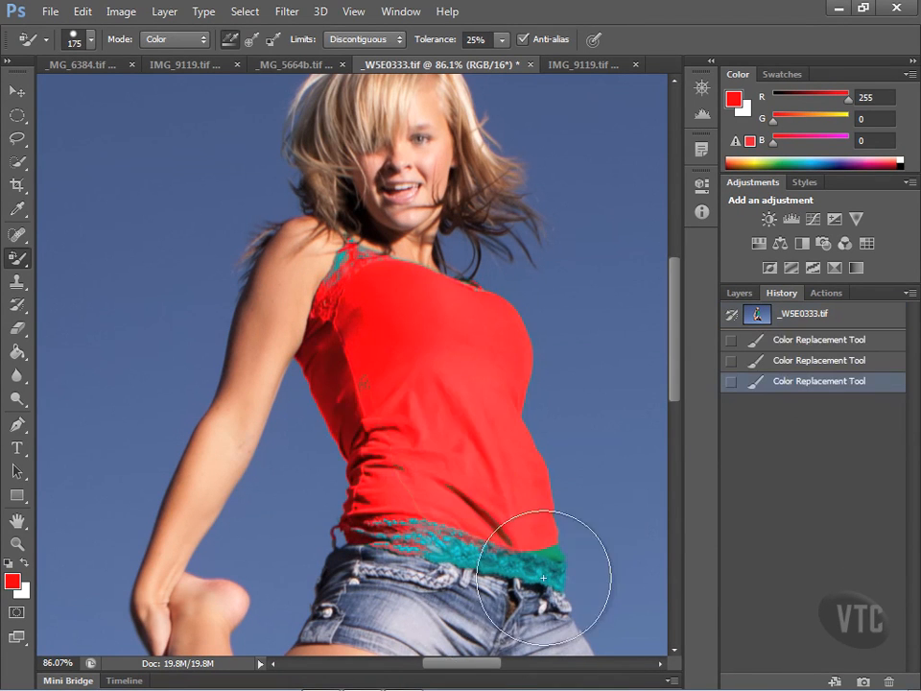
- Try to recolor the teal lace hem red, and undo the strokes made on it
mouse_move(559, 572)
mouse_down()
mouse_move(456, 514)
mouse_move(411, 530)
mouse_move(530, 551)
mouse_up()
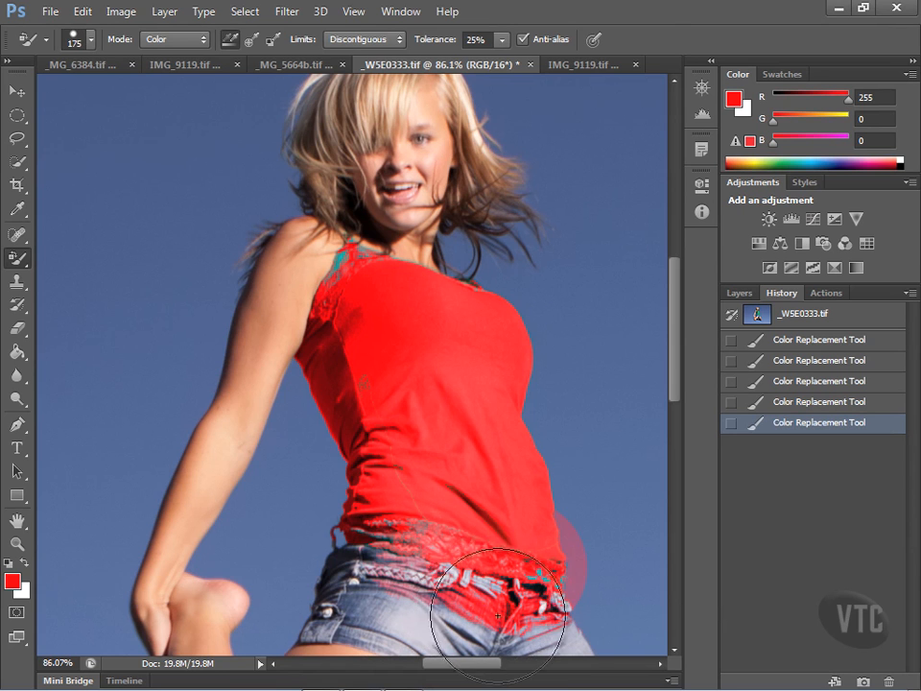
click(833, 410)
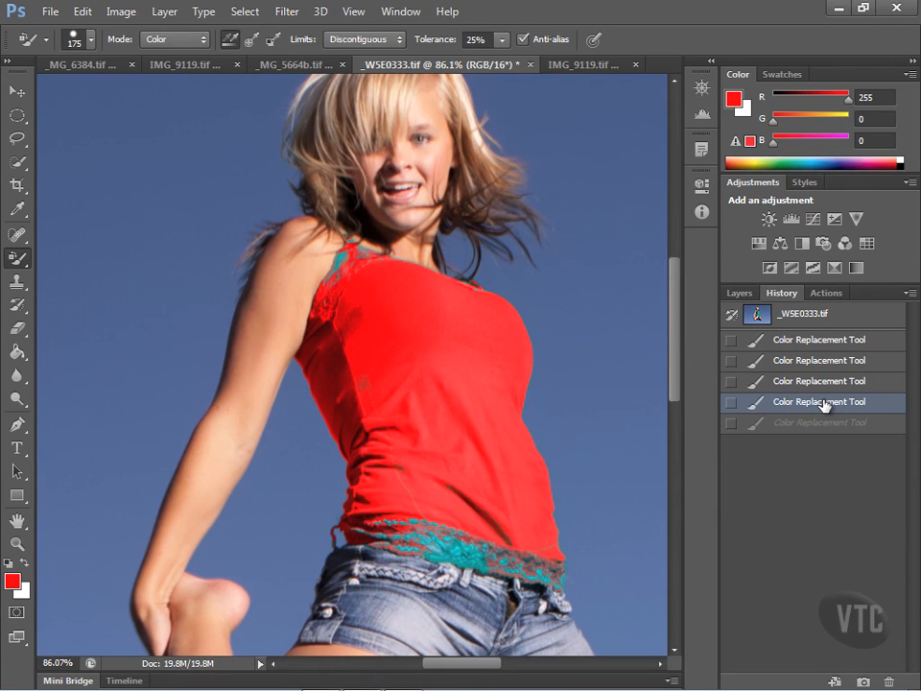
click(821, 382)
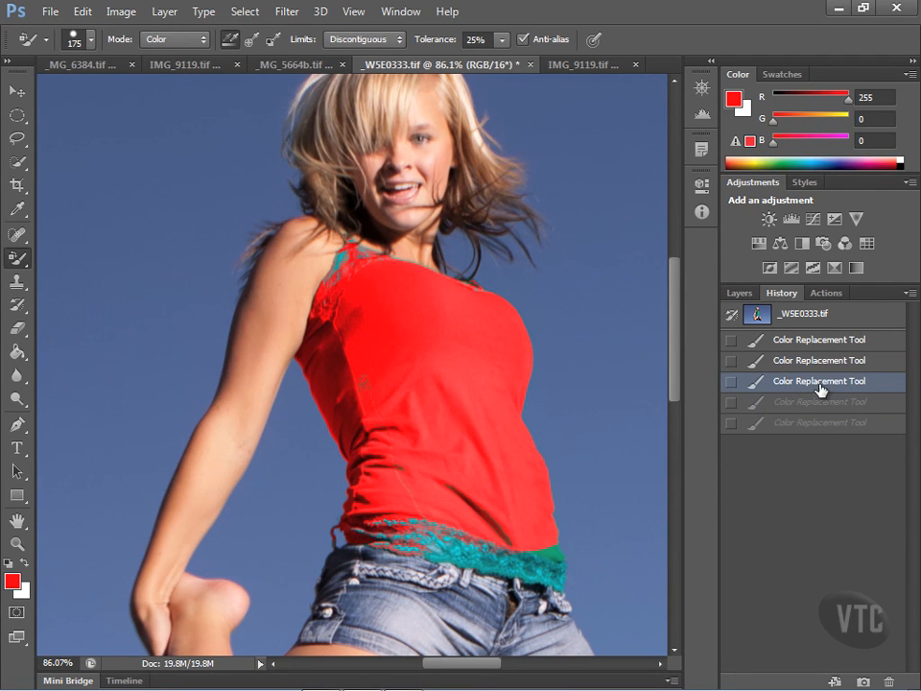
- Recolor the remaining green corner above the lace hem and the lace shoulder strap red, undoing the last strap stroke
click(551, 555)
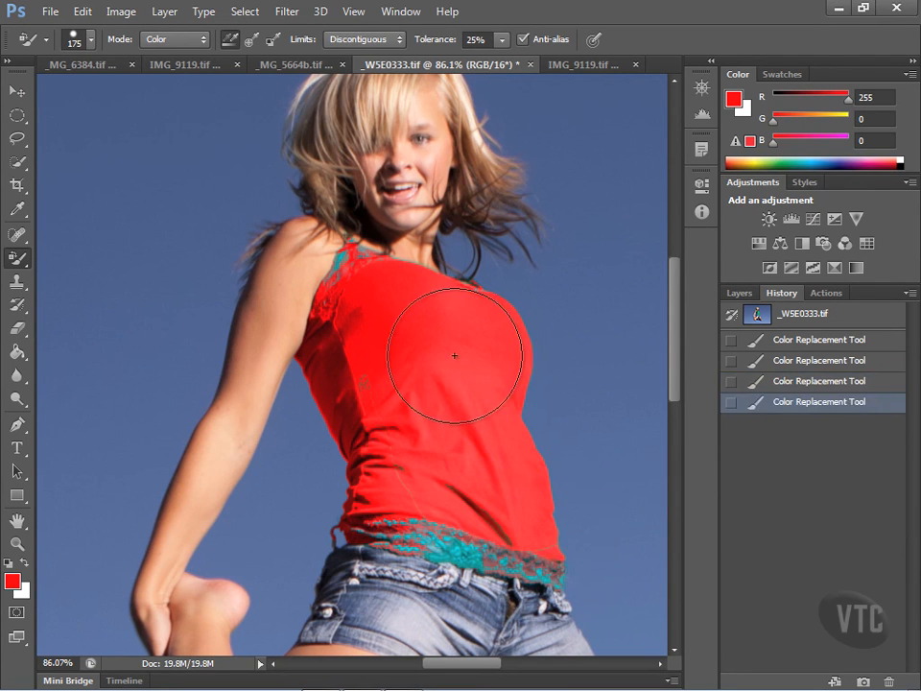
click(341, 274)
click(340, 277)
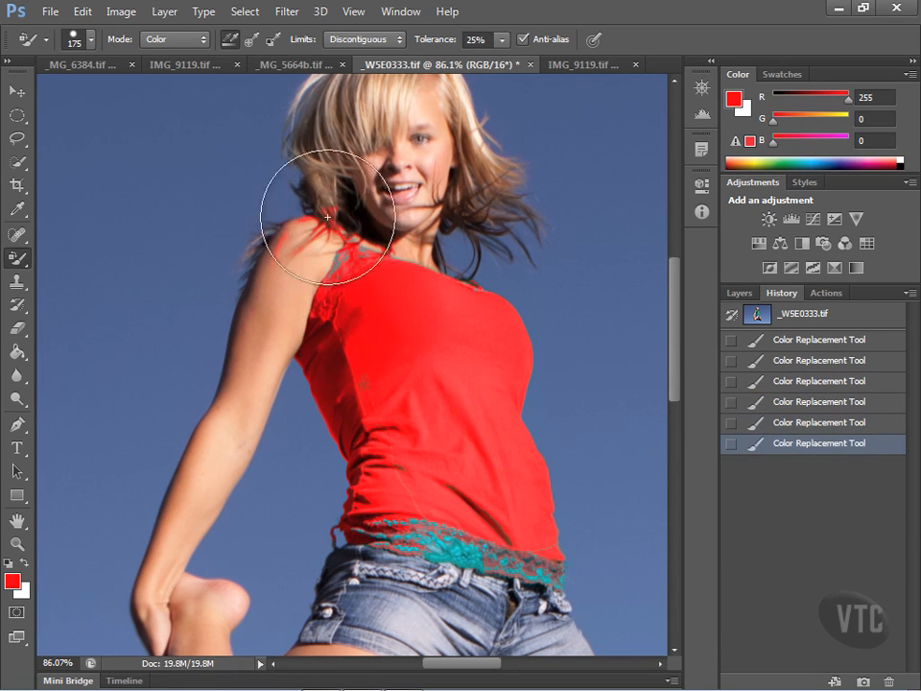
click(784, 423)
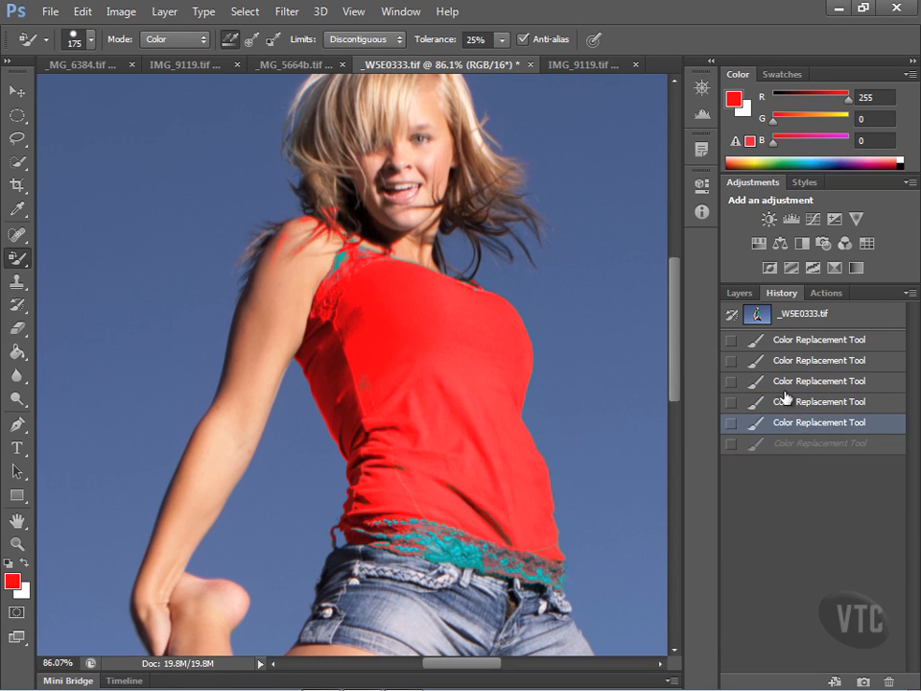
- Step back through the recent strap strokes, restore the latest history state, and touch up the green remnants in the side folds
click(783, 407)
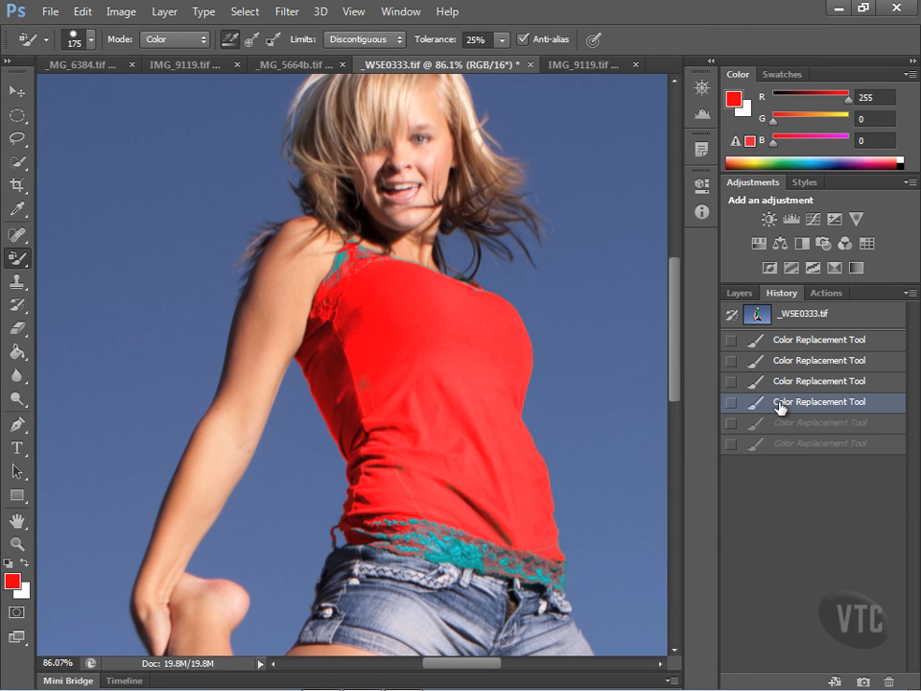
key(ctrl+shift+z)
key(ctrl+shift+z)
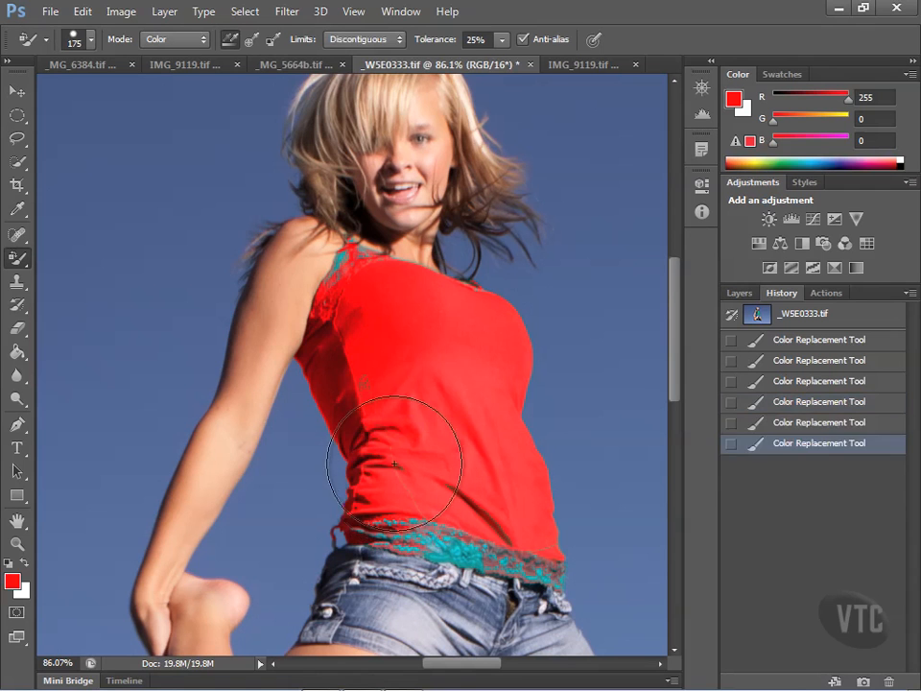
mouse_move(385, 421)
mouse_down()
mouse_move(365, 374)
mouse_move(366, 390)
mouse_move(354, 370)
mouse_move(360, 377)
mouse_up()
click(360, 377)
- Restore the original photo and try recoloring the whole green top red with the tolerance raised to 38%
click(869, 318)
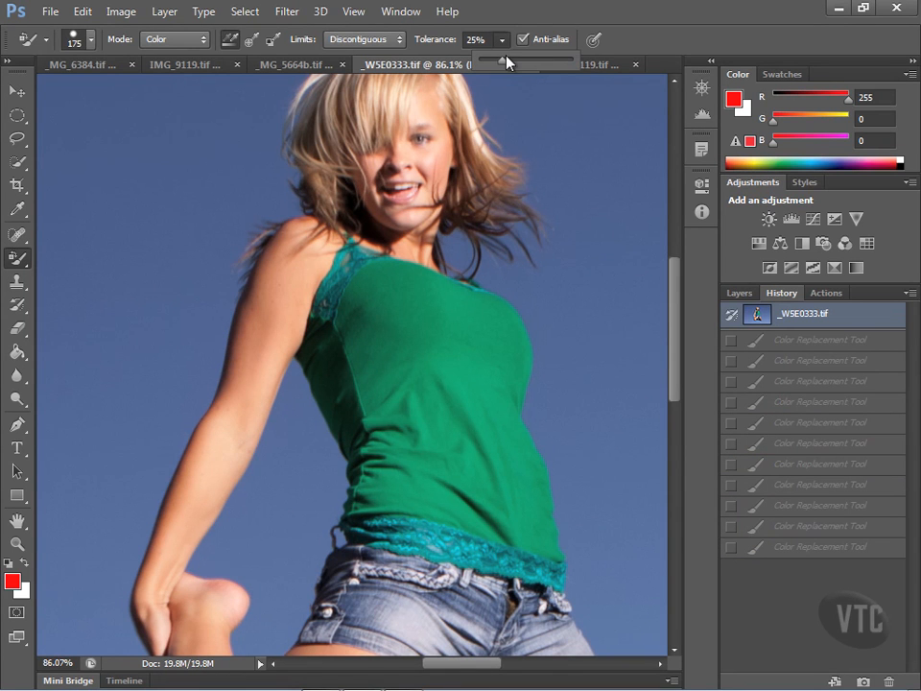
drag(504, 64, 517, 62)
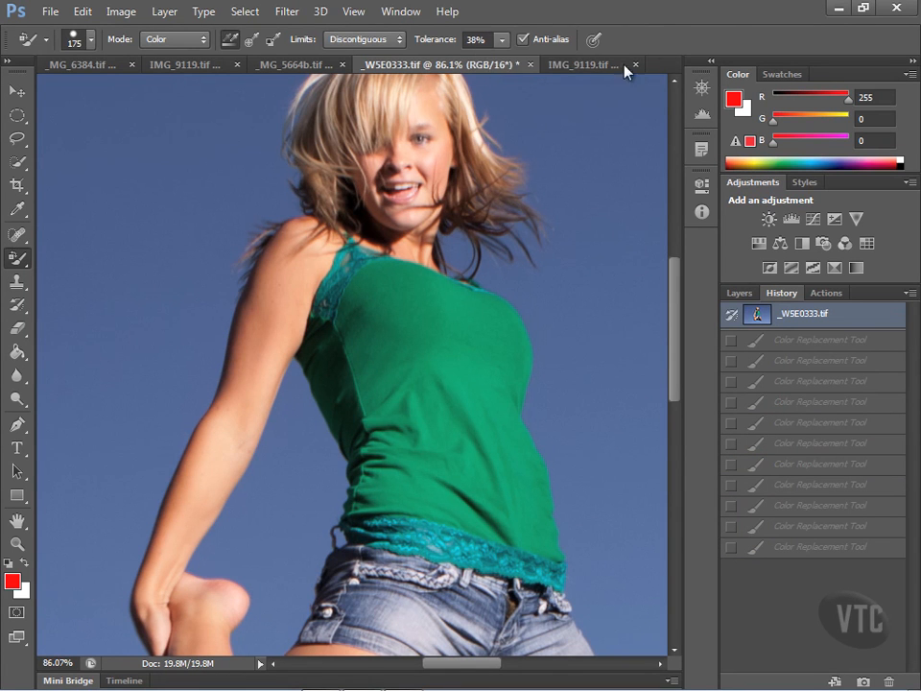
mouse_move(495, 329)
mouse_down()
mouse_move(489, 386)
mouse_move(536, 526)
mouse_move(504, 504)
mouse_move(422, 493)
mouse_move(389, 461)
mouse_move(358, 370)
mouse_move(365, 308)
mouse_move(412, 290)
mouse_move(425, 363)
mouse_move(421, 432)
mouse_up()
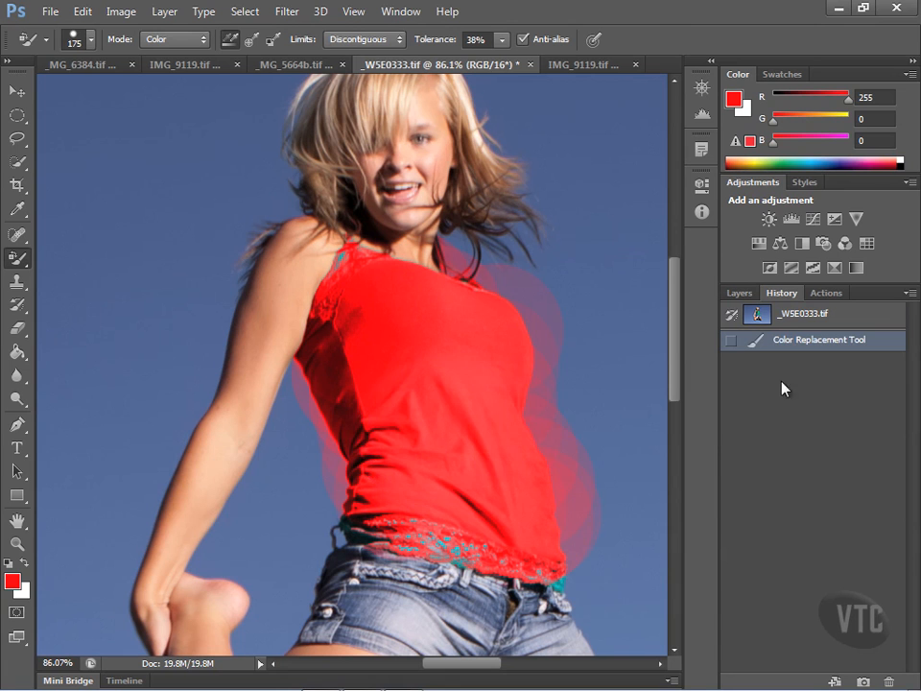
- Restore the original photo, set the tolerance to 29%, and paint the front of the top and its lace hem red
click(789, 317)
click(501, 40)
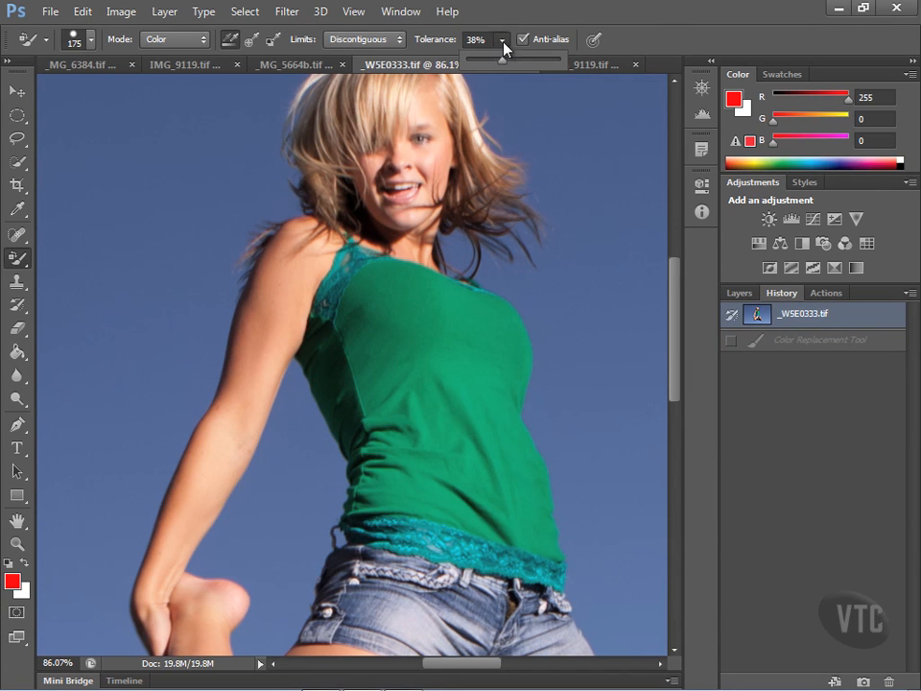
drag(496, 65, 495, 63)
click(492, 339)
mouse_move(492, 339)
mouse_down()
mouse_move(523, 524)
mouse_move(504, 493)
mouse_move(489, 493)
mouse_move(498, 527)
mouse_move(473, 502)
mouse_move(405, 480)
mouse_move(394, 302)
mouse_move(434, 304)
mouse_move(420, 376)
mouse_move(423, 321)
mouse_move(444, 281)
mouse_move(428, 313)
mouse_move(422, 457)
mouse_move(434, 501)
mouse_up()
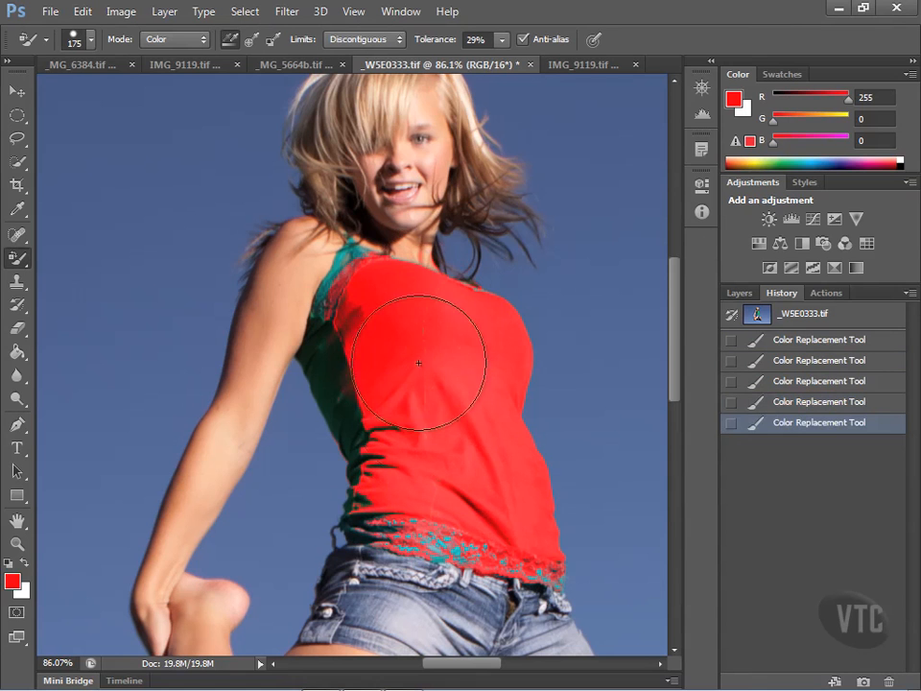
- Recolor the chest area, the shaded green folds along the side, and the teal lace shoulder strap red
click(423, 328)
click(421, 329)
click(422, 329)
click(422, 329)
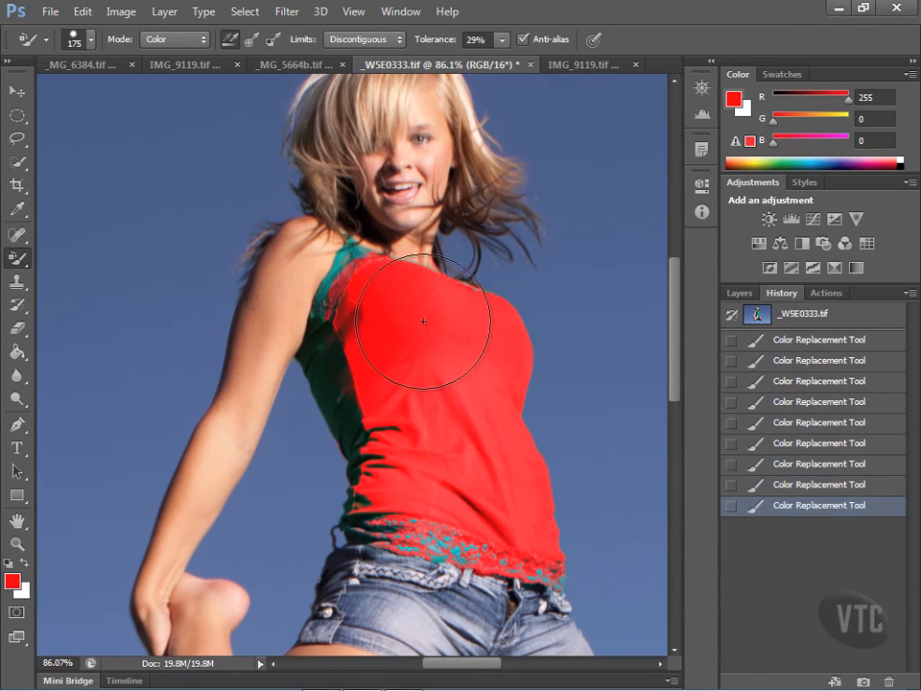
mouse_move(427, 312)
mouse_down()
mouse_move(425, 347)
mouse_move(420, 332)
mouse_move(429, 331)
mouse_move(415, 329)
mouse_move(428, 336)
mouse_move(390, 341)
mouse_move(344, 384)
mouse_move(366, 452)
mouse_move(369, 492)
mouse_up()
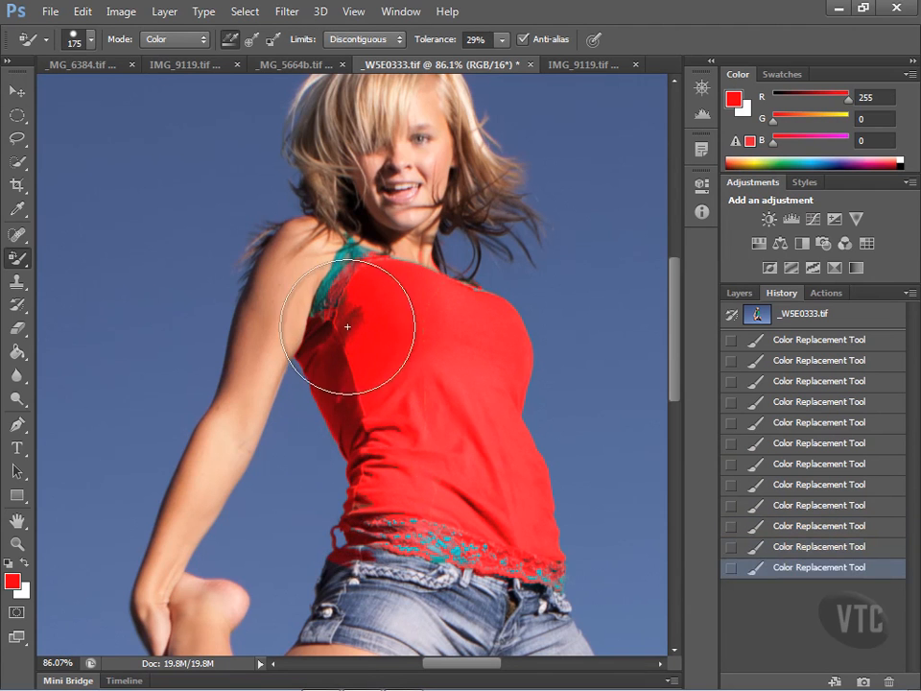
mouse_move(352, 262)
mouse_down()
mouse_move(329, 287)
mouse_move(351, 297)
mouse_move(401, 397)
mouse_move(478, 473)
mouse_up()
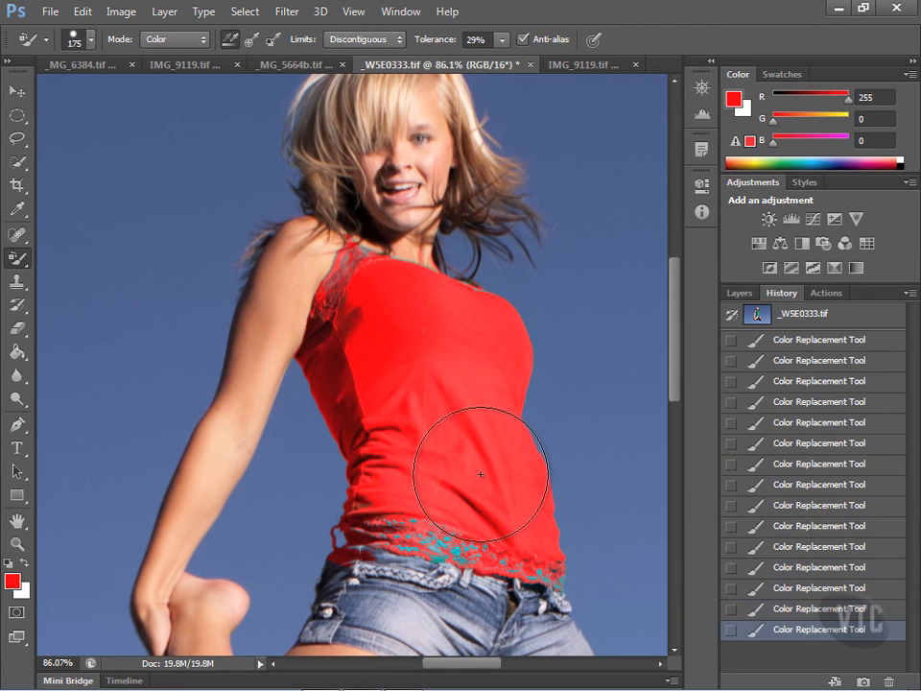